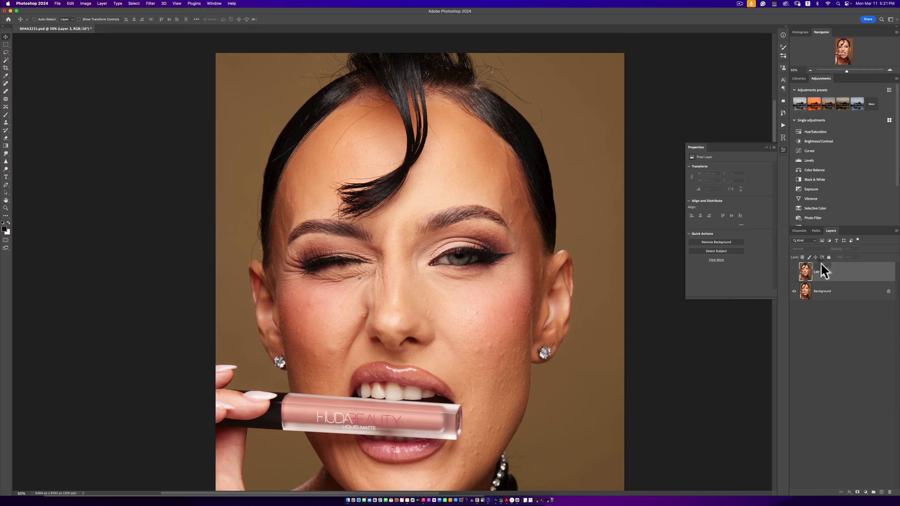
# Toggle Layer 3's visibility repeatedly to compare the earlier hair retouch with the original
pyautogui.click(795, 275)
pyautogui.click(794, 273)
pyautogui.click(795, 273)
pyautogui.click(795, 273)
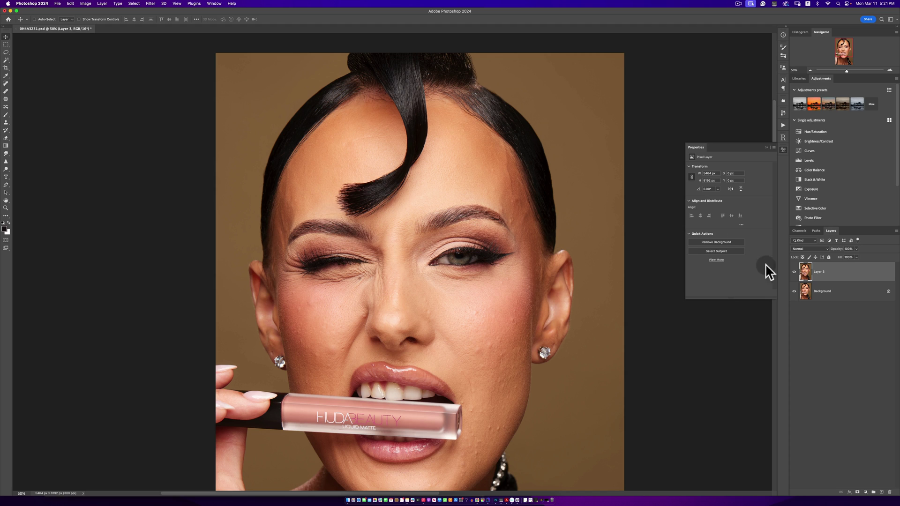
pyautogui.click(794, 272)
pyautogui.click(795, 272)
# Zoom out and delete Layer 3, leaving only the Background layer
pyautogui.keyDown('alt'); pyautogui.click(511, 262); pyautogui.keyUp('alt')
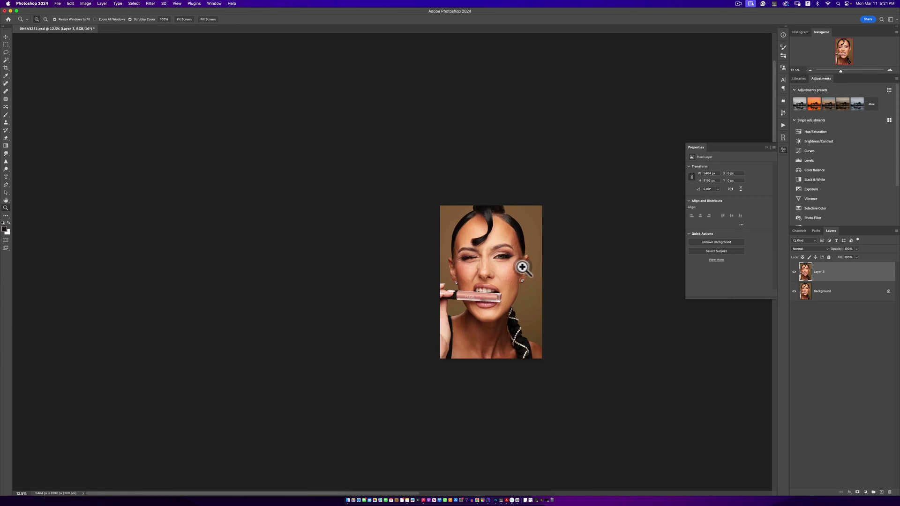
pyautogui.press('v')
pyautogui.click(795, 272)
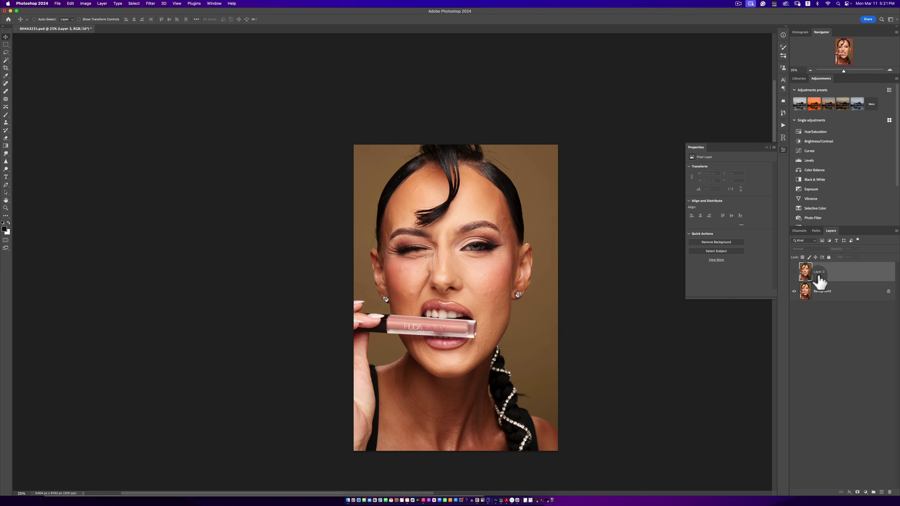
pyautogui.click(821, 273)
pyautogui.press('Delete')
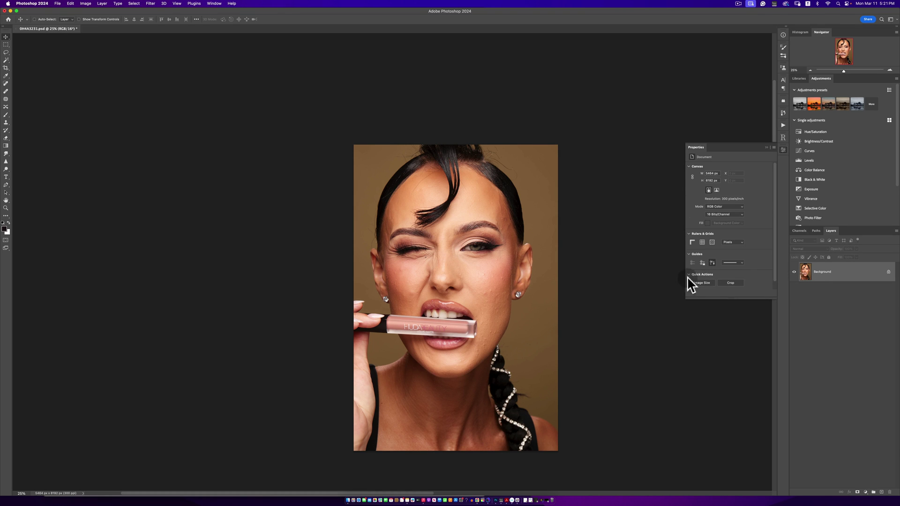
# Zoom in and pan the view onto the frayed hair strand on the forehead
pyautogui.keyDown('super'); pyautogui.click(429, 195); pyautogui.keyUp('super')
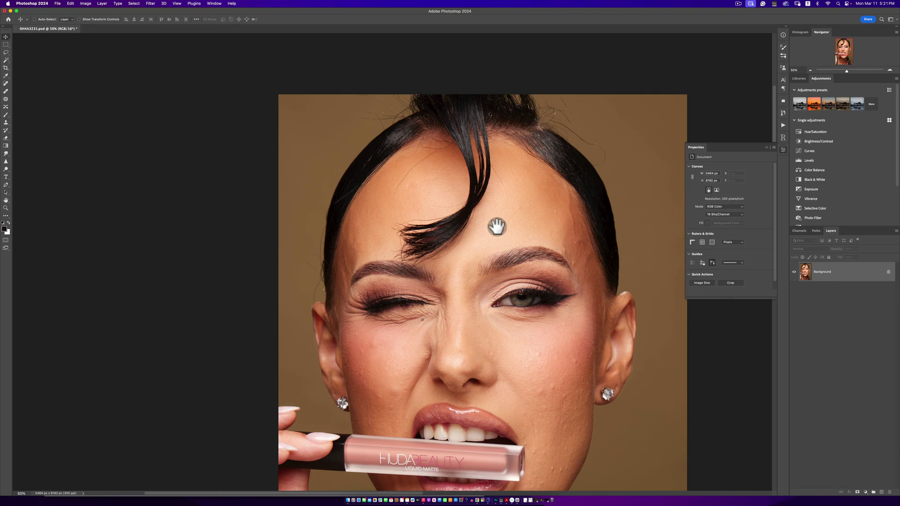
pyautogui.moveTo(466, 225); pyautogui.dragTo(469, 247)
pyautogui.keyDown('super'); pyautogui.click(464, 236); pyautogui.keyUp('super')
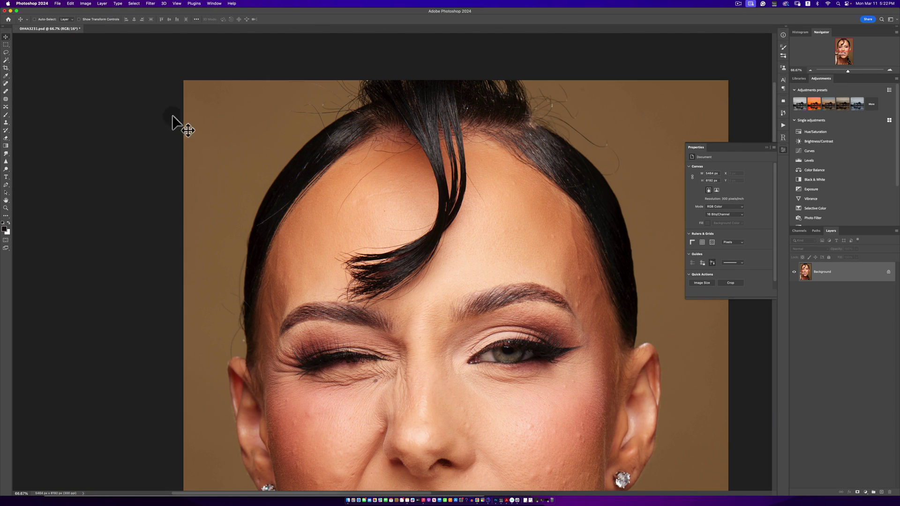
pyautogui.moveTo(409, 253); pyautogui.dragTo(304, 293)
pyautogui.click(428, 178)
pyautogui.click(353, 237)
pyautogui.click(430, 229)
# Lasso the frayed strand tip and run Generative Fill with an empty prompt
pyautogui.click(6, 52)
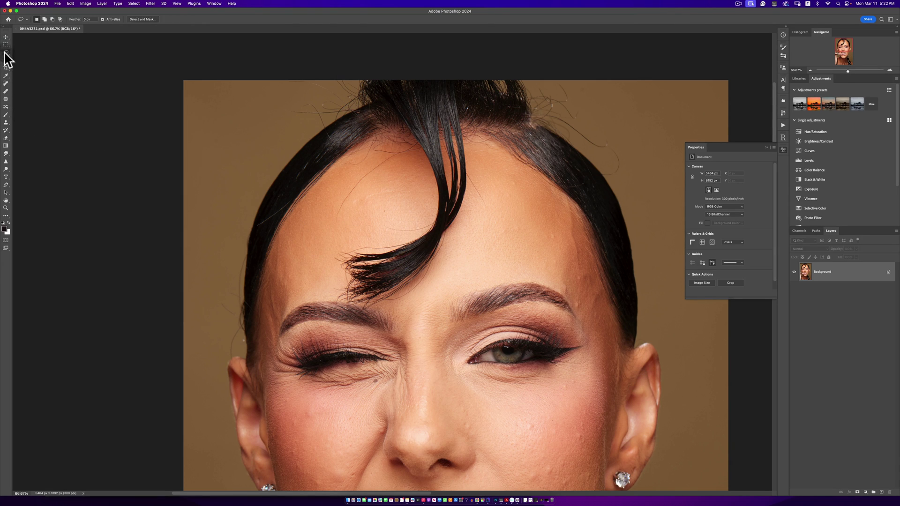
pyautogui.moveTo(339, 299); pyautogui.dragTo(336, 234)
pyautogui.moveTo(336, 234)
pyautogui.mouseDown()
pyautogui.moveTo(400, 255)
pyautogui.moveTo(359, 271)
pyautogui.moveTo(420, 245)
pyautogui.moveTo(408, 270)
pyautogui.moveTo(352, 274)
pyautogui.moveTo(363, 260)
pyautogui.mouseUp()
pyautogui.rightClick(383, 260)
pyautogui.click(406, 364)
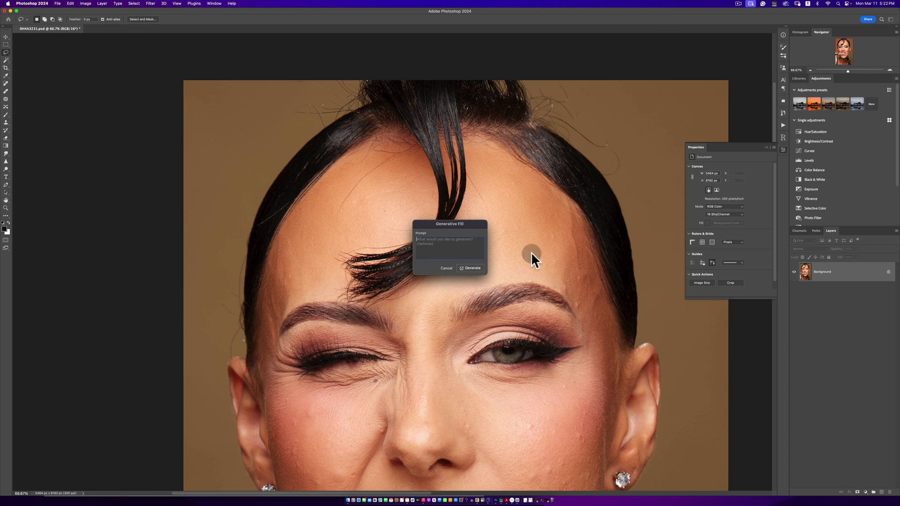
pyautogui.click(468, 271)
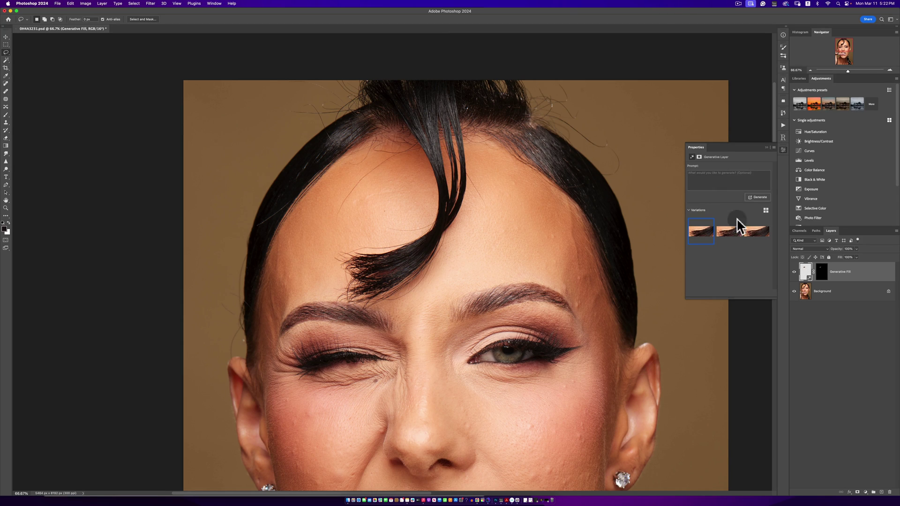
# Preview all three fill variations and keep the first one
pyautogui.click(727, 234)
pyautogui.click(754, 235)
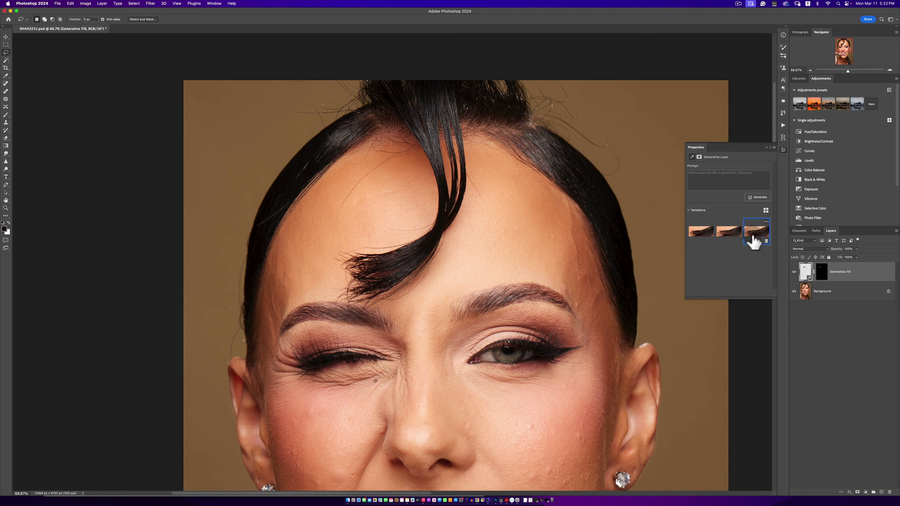
pyautogui.click(696, 234)
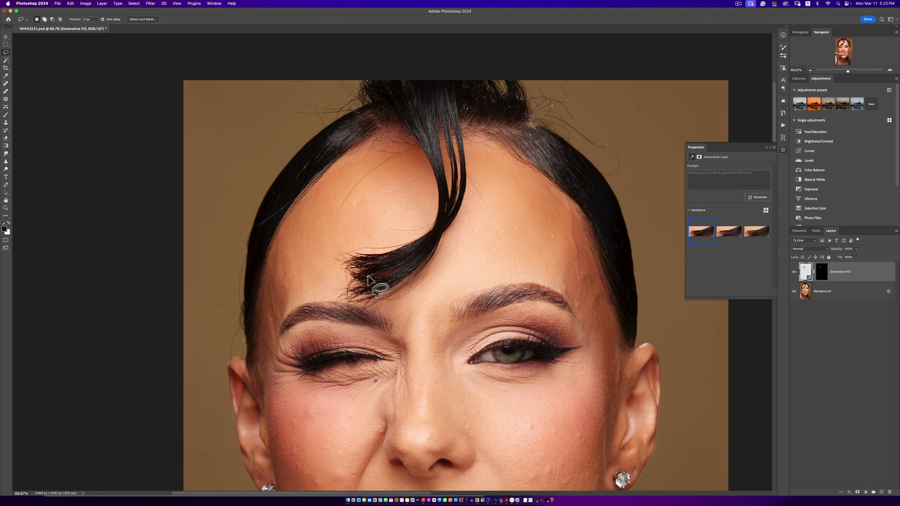
# Lasso the strand's upper edge and generate a second Generative Fill layer
pyautogui.moveTo(413, 257); pyautogui.dragTo(365, 281)
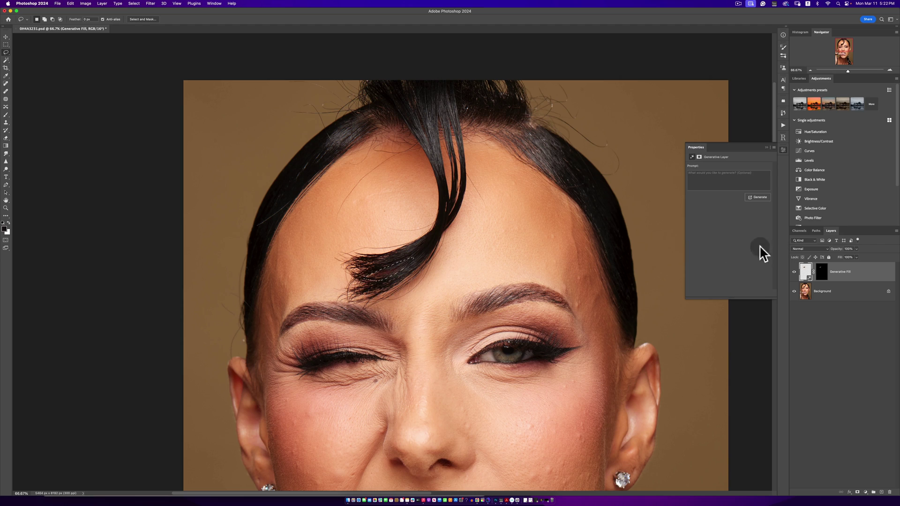
pyautogui.click(753, 200)
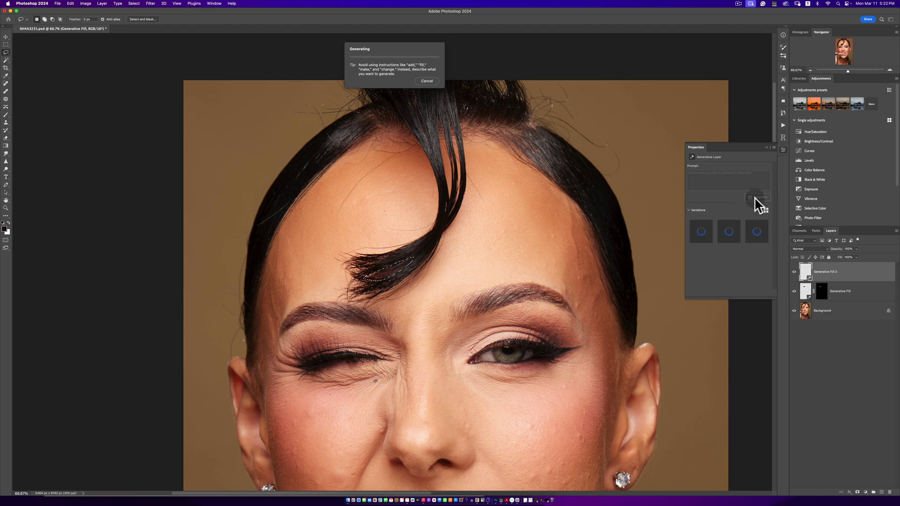
pyautogui.click(422, 85)
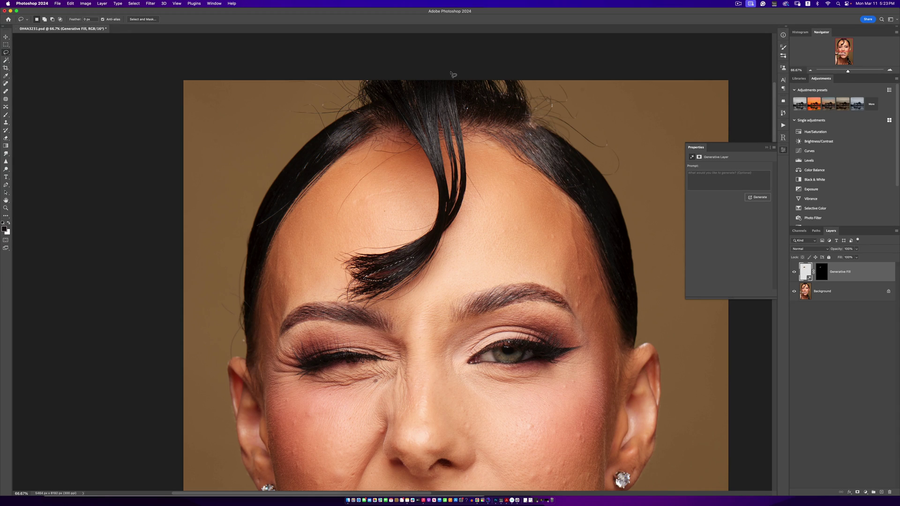
pyautogui.click(759, 197)
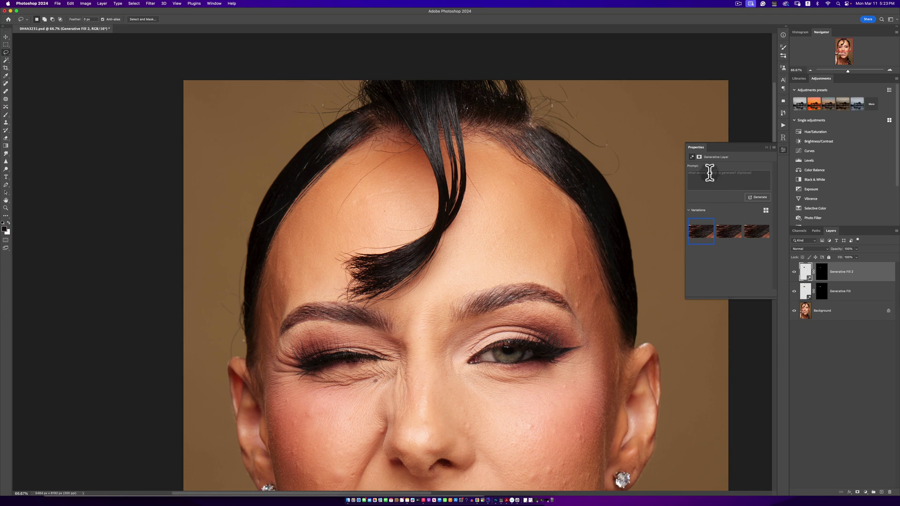
# Apply the third variation to Generative Fill 2, inspecting it up close against the original
pyautogui.click(729, 235)
pyautogui.click(755, 241)
pyautogui.scroll(10, 793, 311)
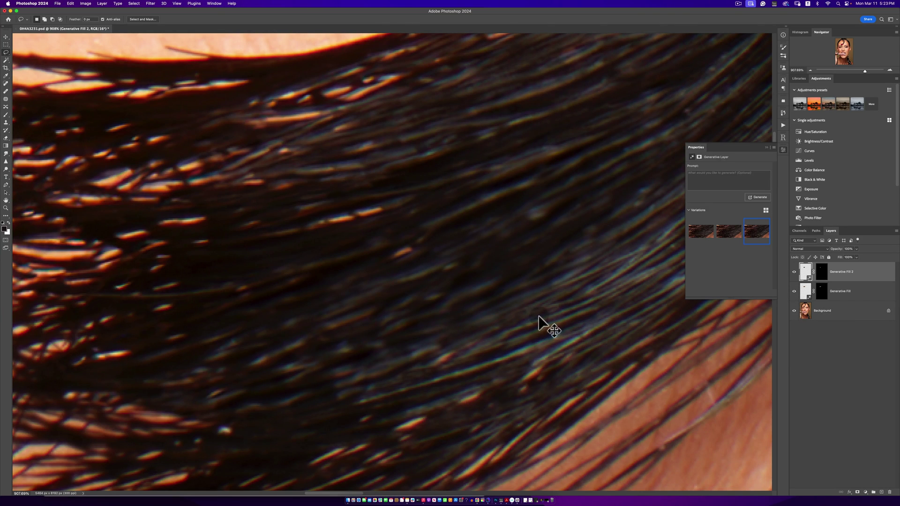
pyautogui.scroll(-1, 556, 312)
pyautogui.scroll(-3, 553, 312)
pyautogui.scroll(-3, 552, 313)
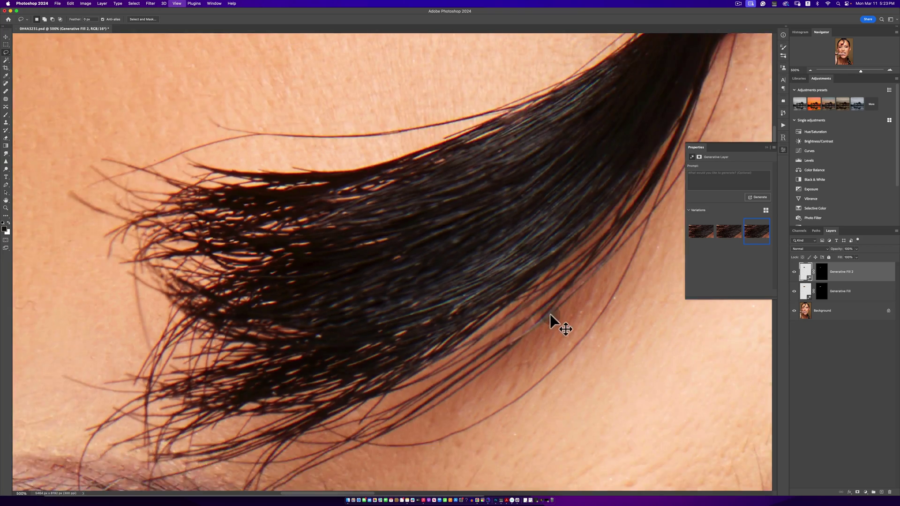
pyautogui.scroll(-3, 550, 314)
pyautogui.scroll(-2, 551, 314)
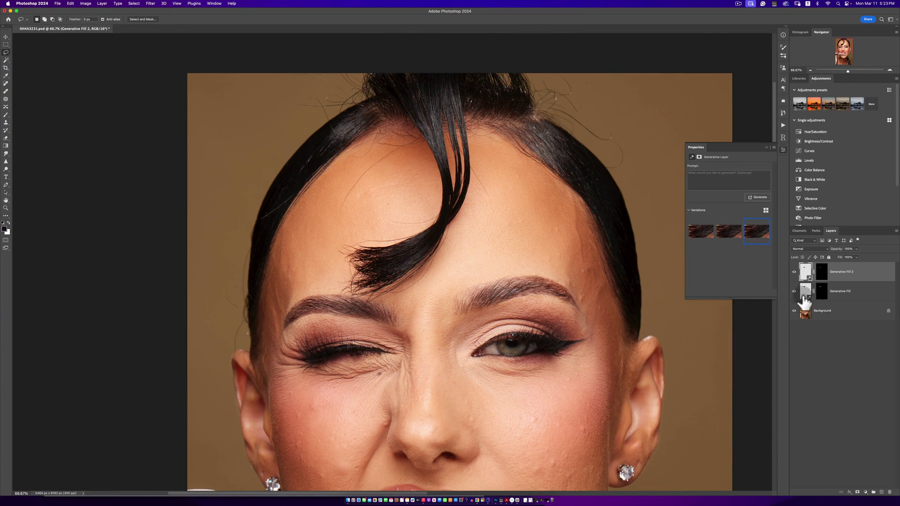
pyautogui.keyDown('alt'); pyautogui.click(794, 309); pyautogui.keyUp('alt')
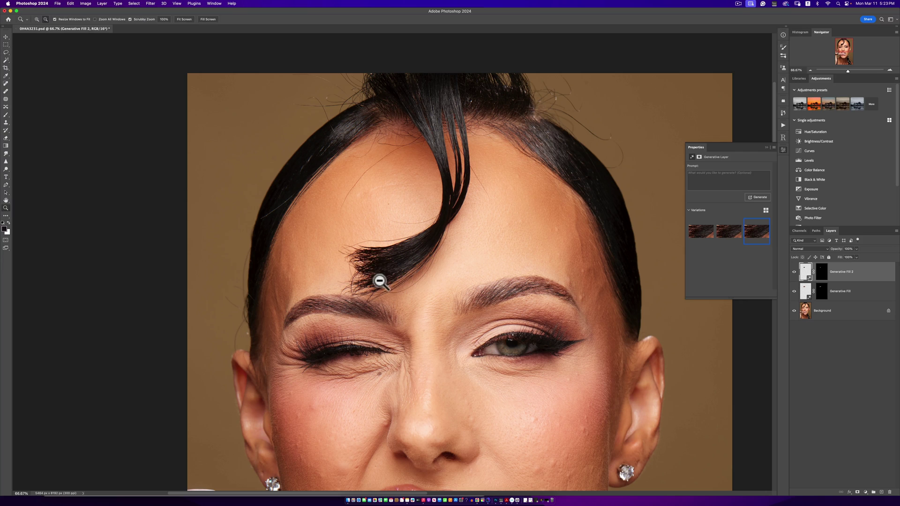
pyautogui.scroll(3, 378, 279)
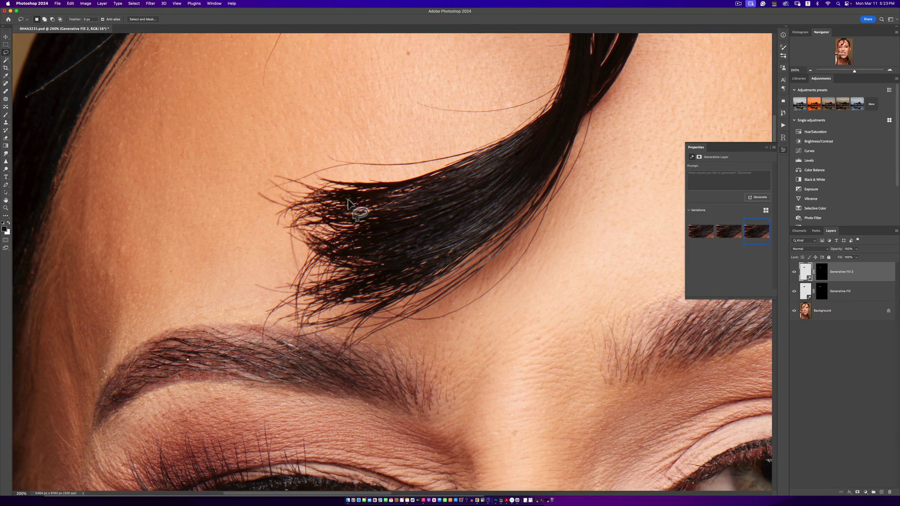
# Lasso the frayed hair tip, generate Generative Fill 3, and apply its second variation
pyautogui.moveTo(378, 186); pyautogui.dragTo(309, 225)
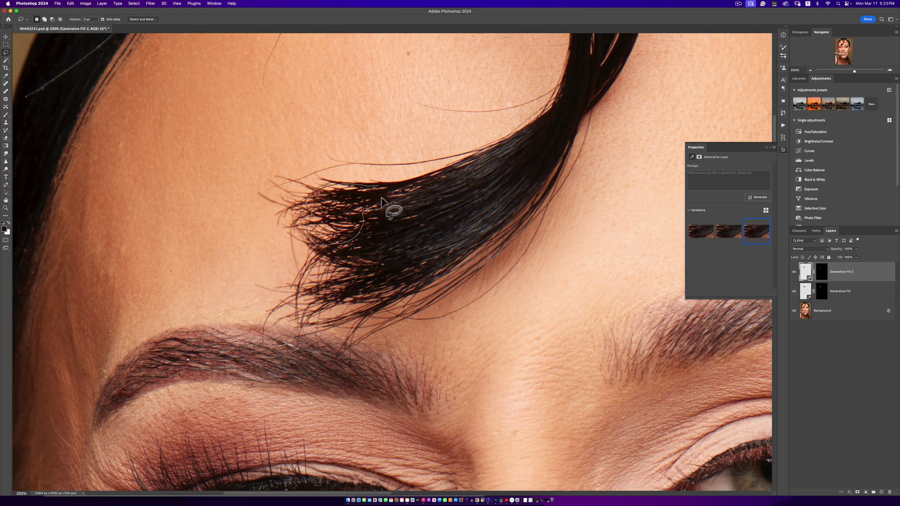
pyautogui.moveTo(308, 224); pyautogui.dragTo(363, 211)
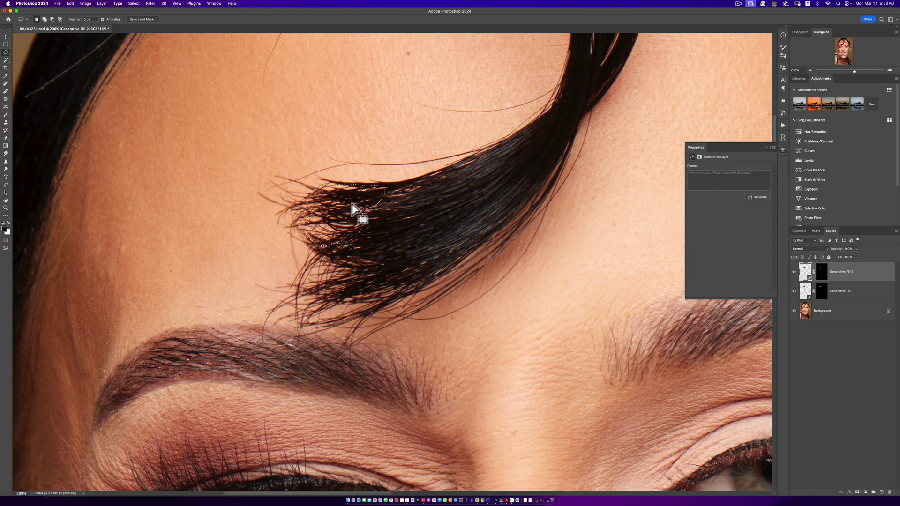
pyautogui.click(756, 198)
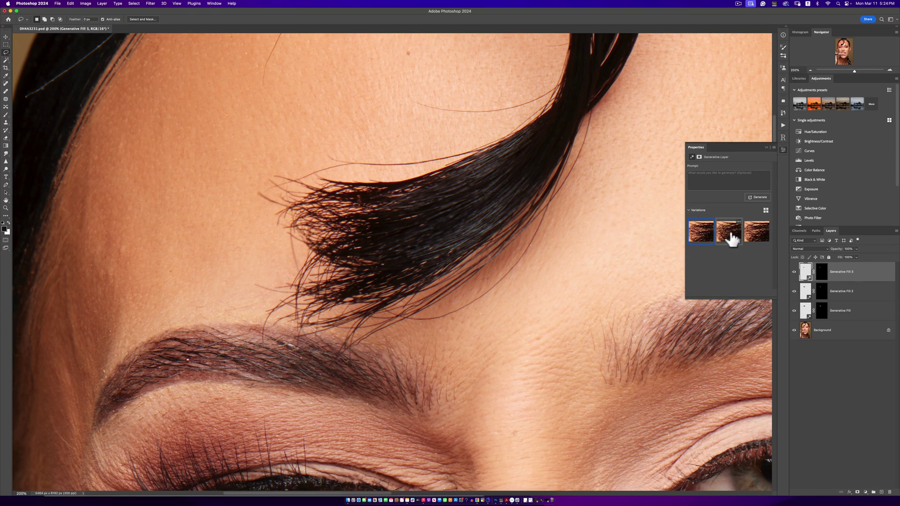
pyautogui.click(732, 234)
pyautogui.click(750, 235)
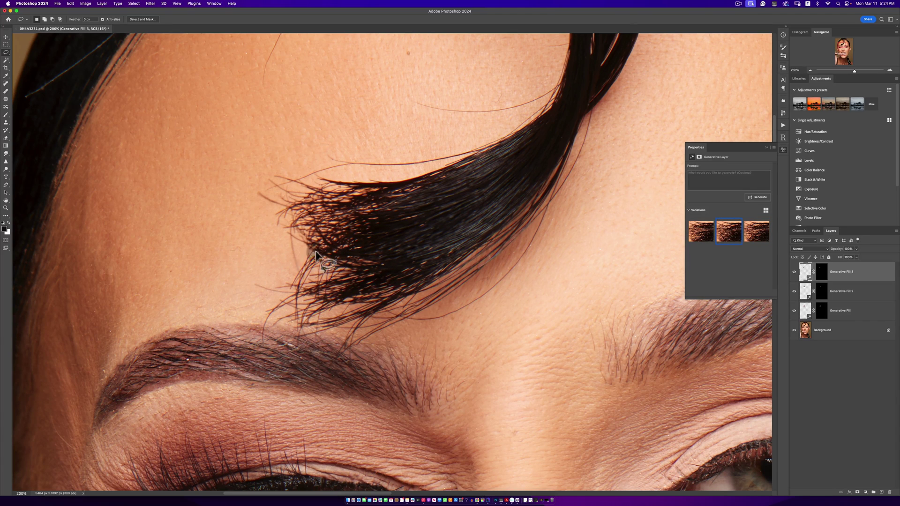
# Reselect the hair tuft at the strand tip and generate a fourth Generative Fill
pyautogui.moveTo(299, 247)
pyautogui.mouseDown()
pyautogui.moveTo(296, 275)
pyautogui.moveTo(293, 253)
pyautogui.mouseUp()
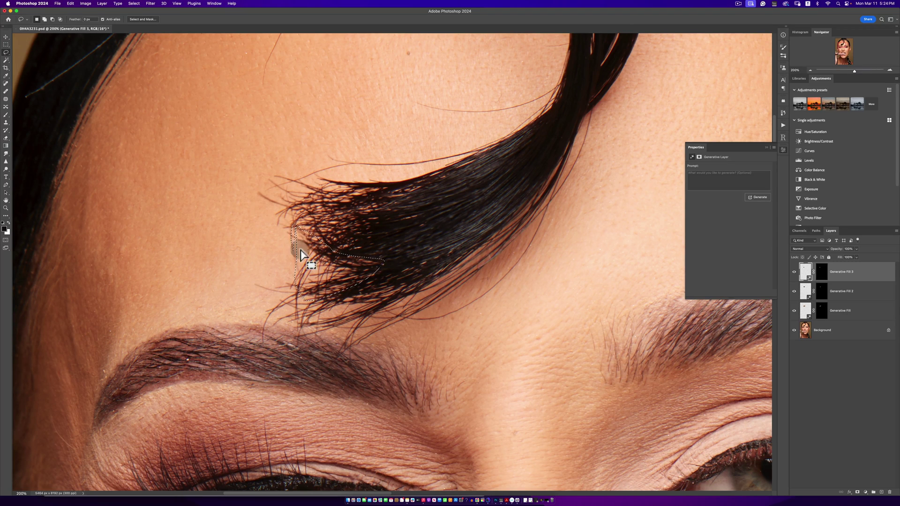
pyautogui.click(290, 230)
pyautogui.moveTo(291, 226); pyautogui.dragTo(297, 229)
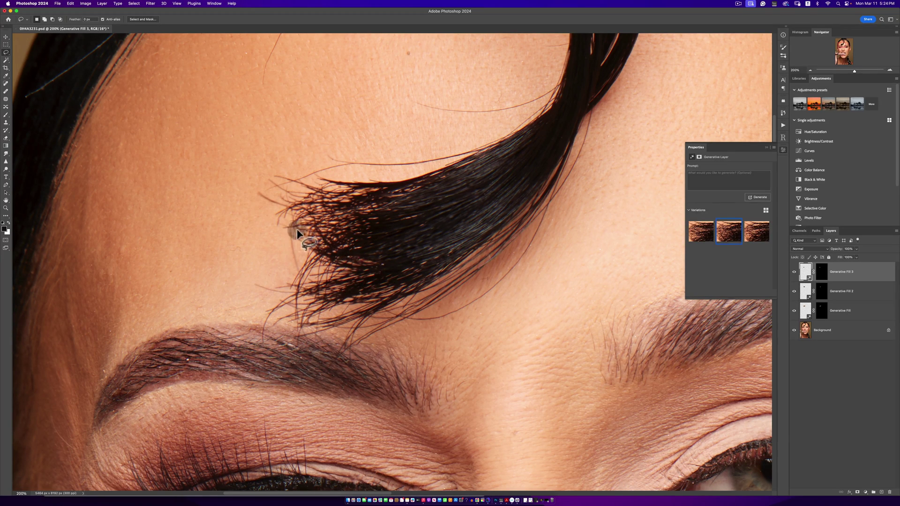
pyautogui.click(756, 196)
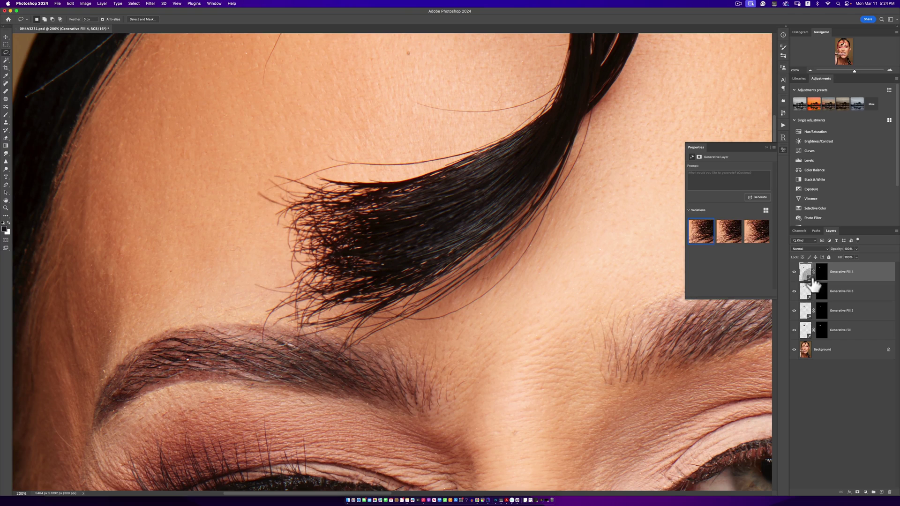
# Compare the three new variations, keep the first, and zoom out to 66.7%
pyautogui.moveTo(728, 232)
pyautogui.click(730, 243)
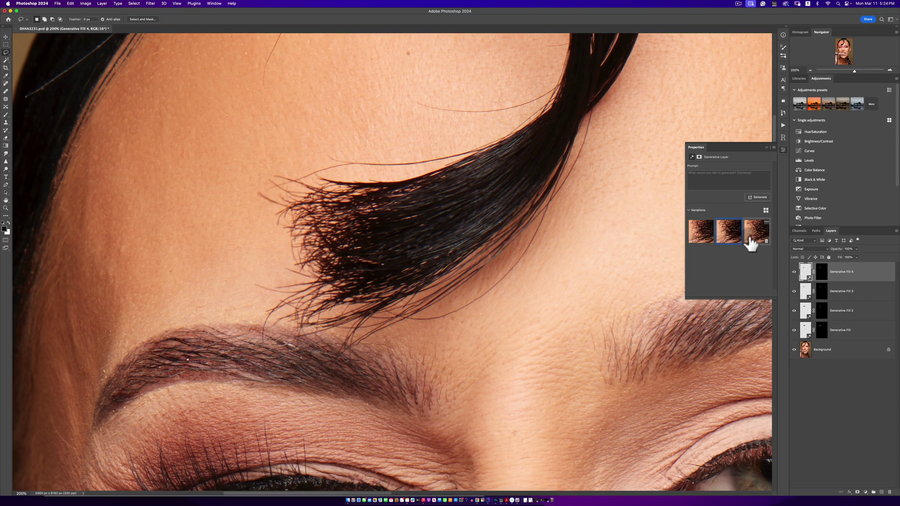
pyautogui.click(750, 242)
pyautogui.click(701, 232)
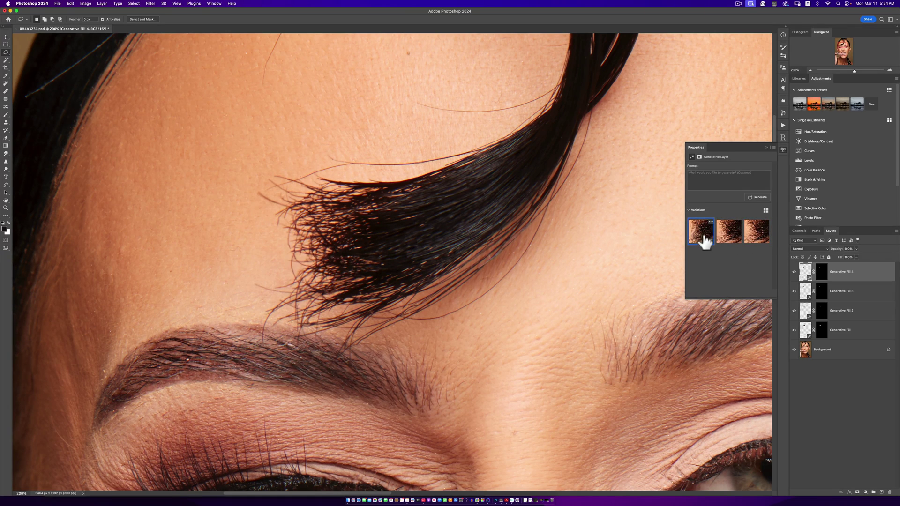
pyautogui.scroll(-3, 428, 304)
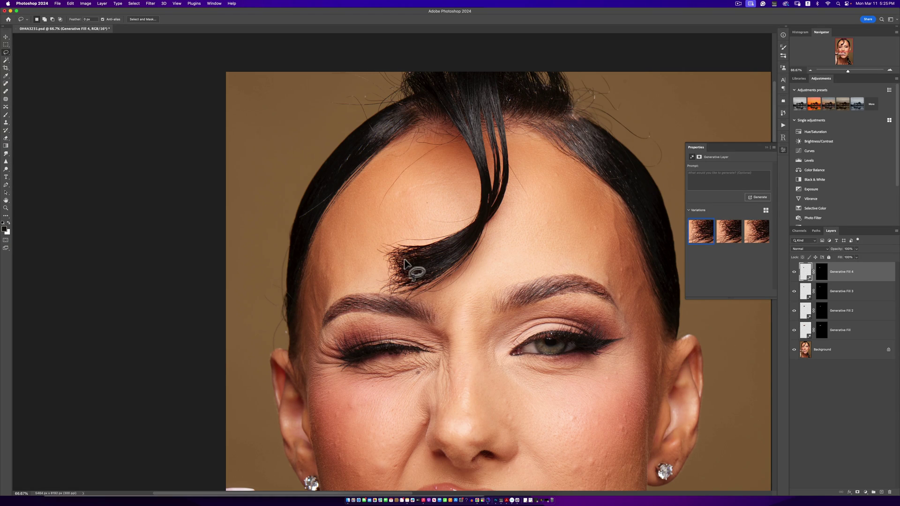
# Lasso the frayed strand tip, generate a fifth fill layer, and apply its third variation
pyautogui.click(375, 284)
pyautogui.moveTo(415, 242)
pyautogui.mouseDown()
pyautogui.moveTo(372, 282)
pyautogui.moveTo(421, 299)
pyautogui.mouseUp()
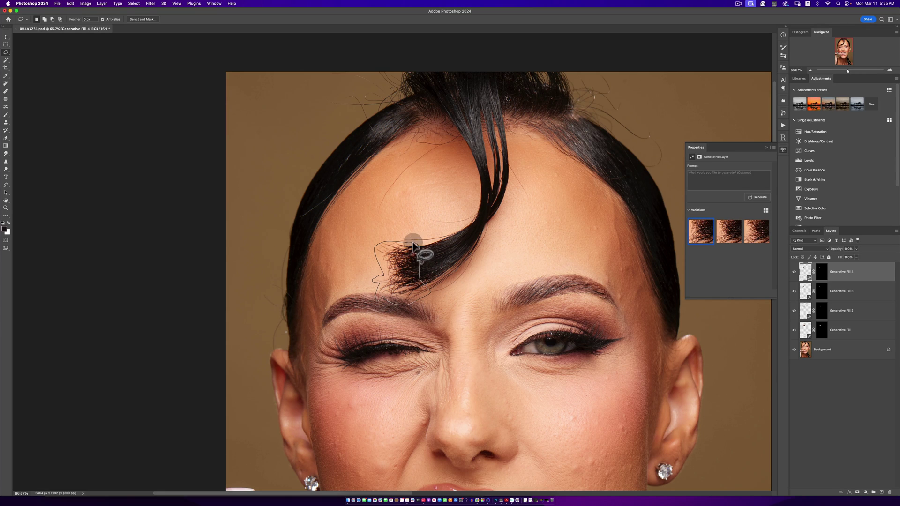
pyautogui.moveTo(431, 295); pyautogui.dragTo(419, 245)
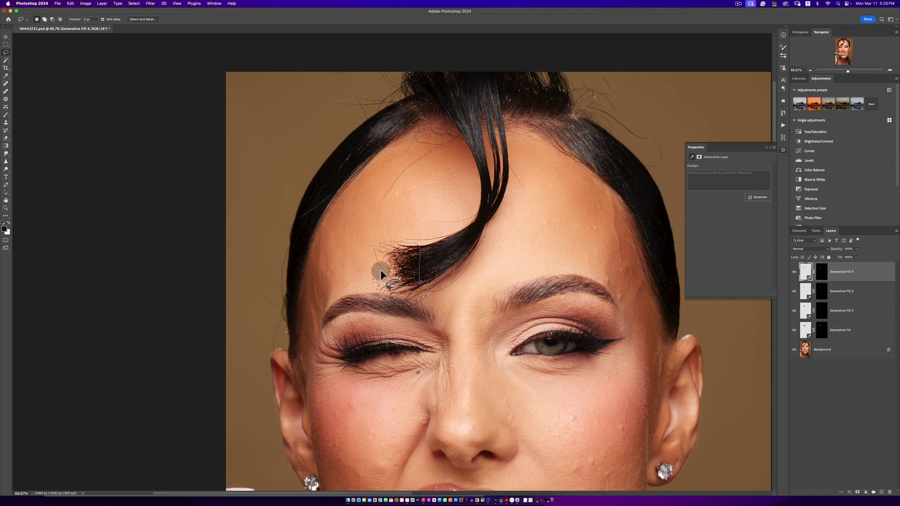
pyautogui.click(755, 197)
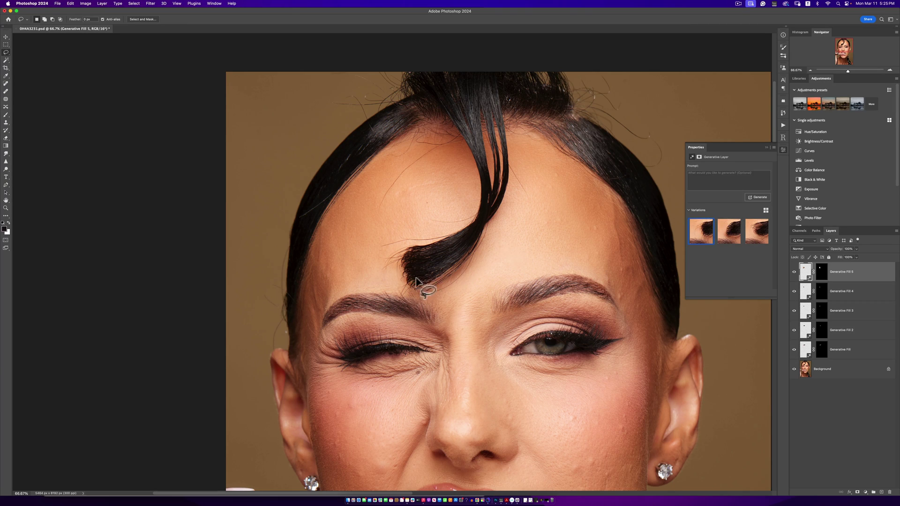
pyautogui.click(731, 232)
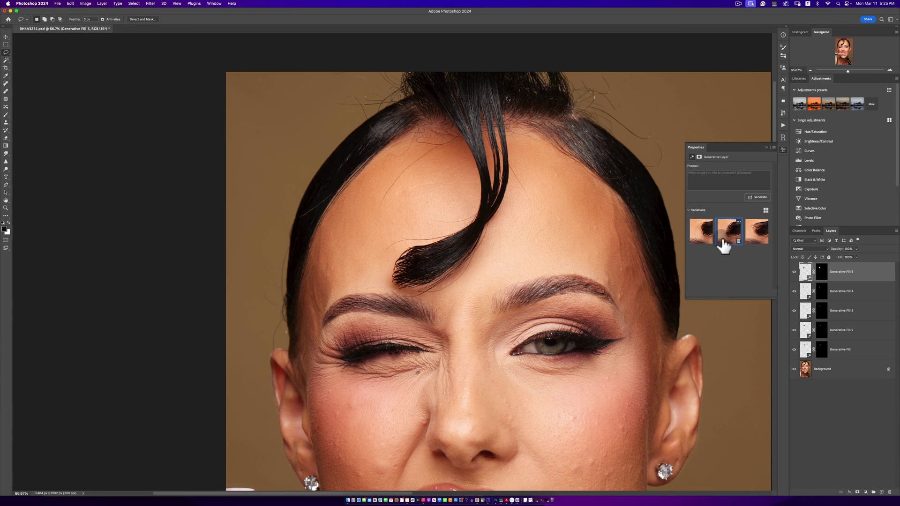
pyautogui.click(758, 240)
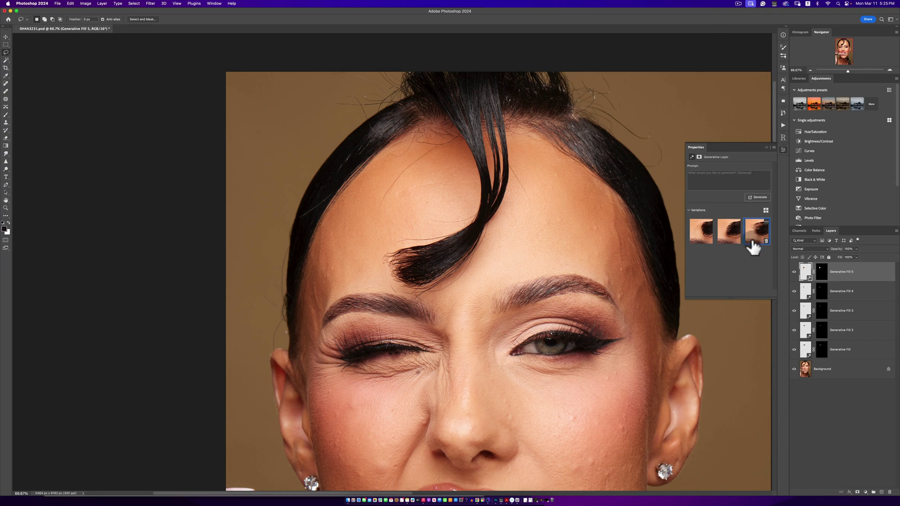
# Regenerate three more variations, keep the first, and zoom to 300% on the tip
pyautogui.click(759, 197)
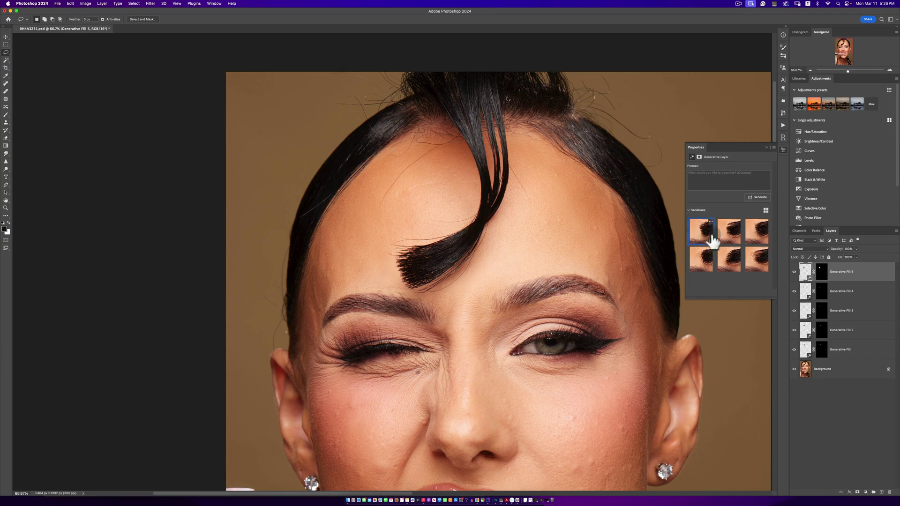
pyautogui.click(728, 234)
pyautogui.click(760, 234)
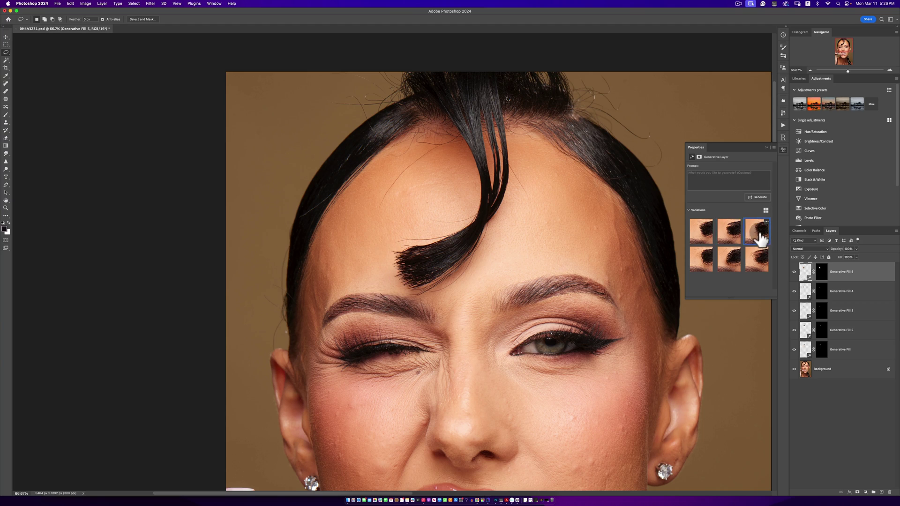
pyautogui.click(701, 242)
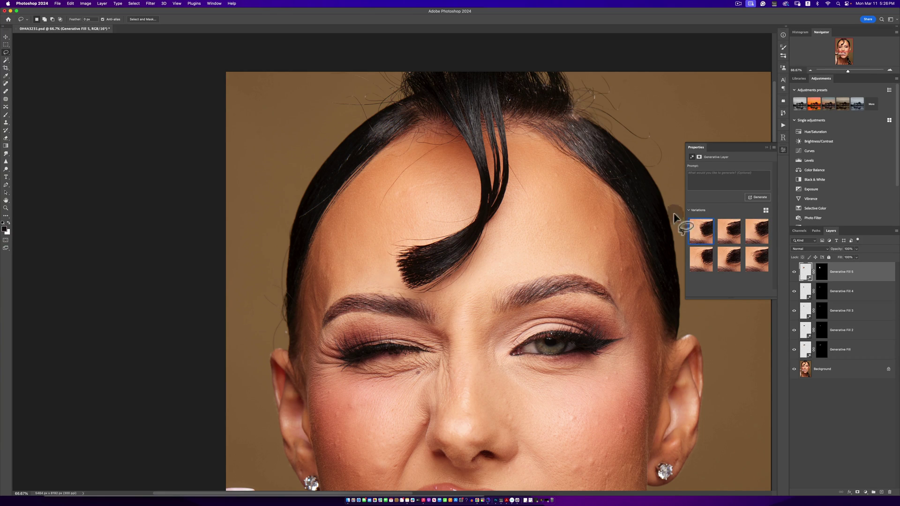
pyautogui.click(479, 280)
pyautogui.scroll(2, 382, 267)
pyautogui.scroll(5, 408, 291)
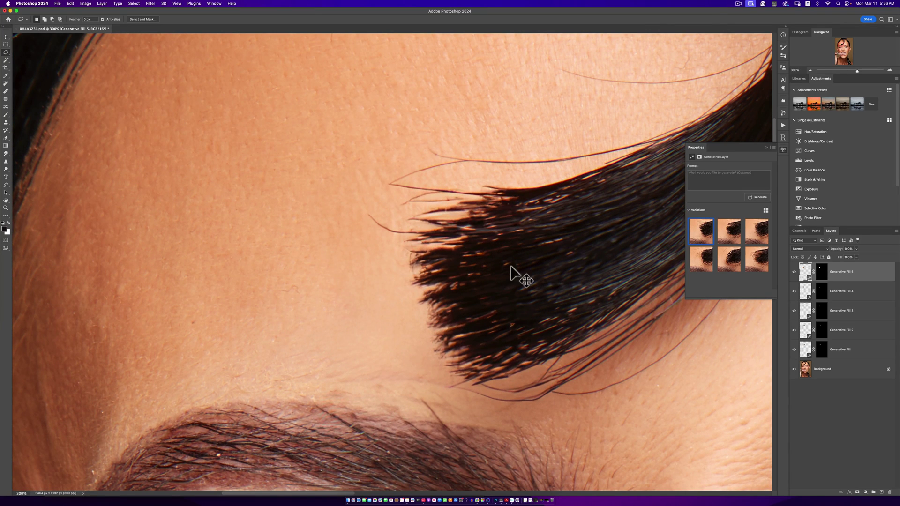
# Zoom out to 33.3% to judge the reshaped forehead strand on the whole portrait
pyautogui.moveTo(412, 220)
pyautogui.mouseDown()
pyautogui.moveTo(330, 321)
pyautogui.moveTo(332, 257)
pyautogui.moveTo(359, 250)
pyautogui.moveTo(386, 290)
pyautogui.moveTo(429, 293)
pyautogui.mouseUp()
pyautogui.press('super+minus')
pyautogui.press('super+minus')
pyautogui.press('super+minus')
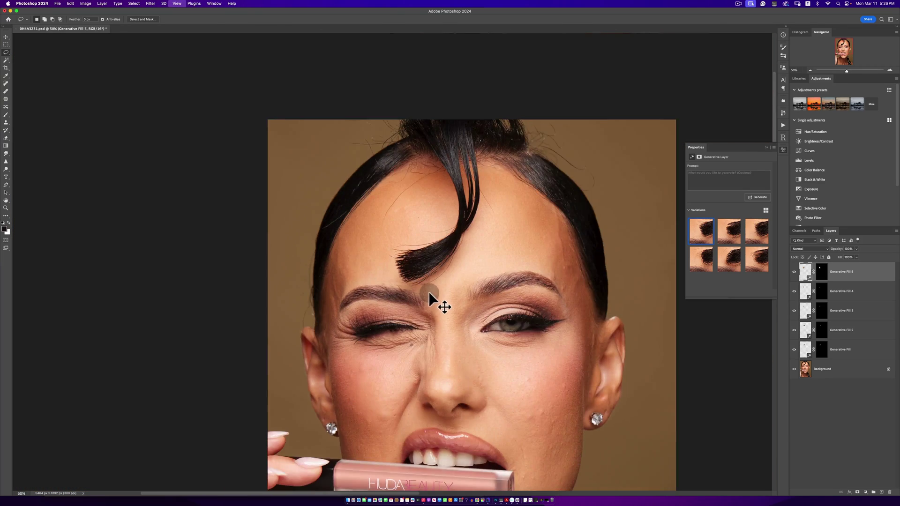
pyautogui.press('super+minus')
pyautogui.press('super+minus')
pyautogui.press('super+plus')
pyautogui.moveTo(429, 291)
pyautogui.mouseDown()
pyautogui.moveTo(449, 313)
pyautogui.moveTo(594, 334)
pyautogui.mouseUp()
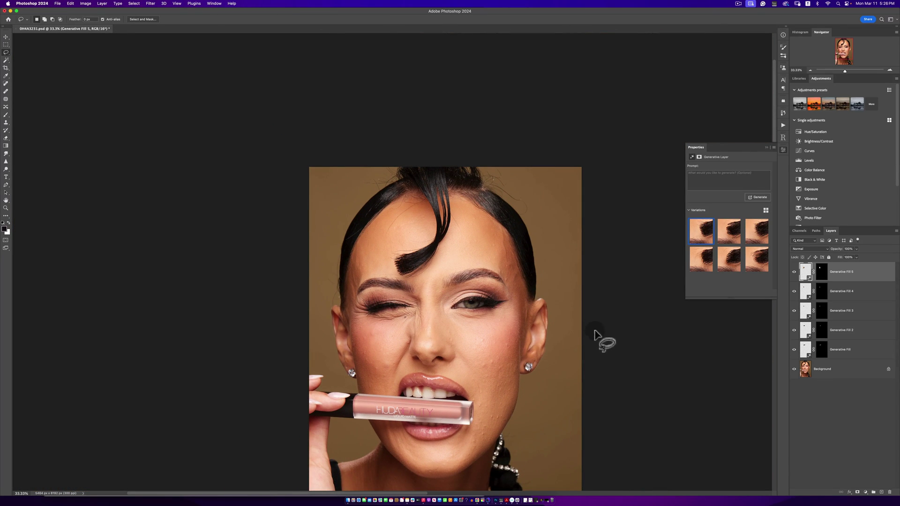
# Lasso the gap along the upper hair strand above the forehead and fill it with Generative Fill
pyautogui.press('z')
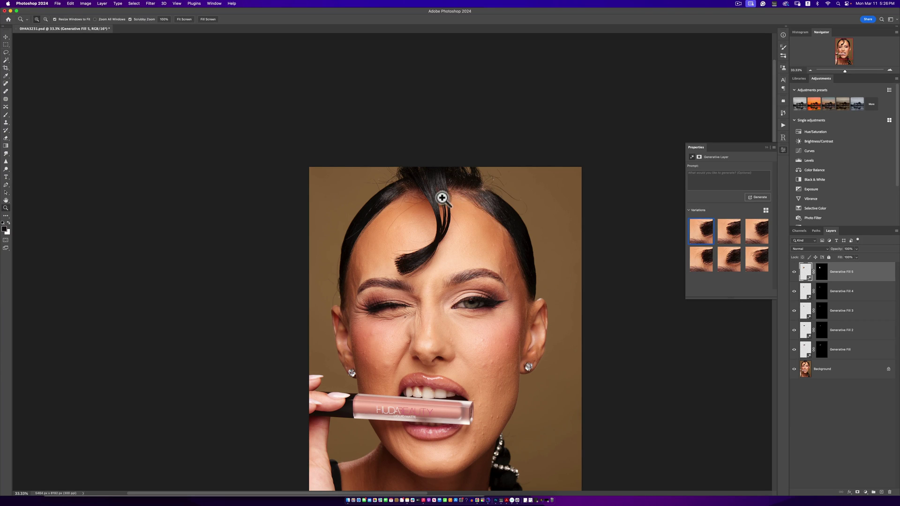
pyautogui.click(442, 198)
pyautogui.press('l')
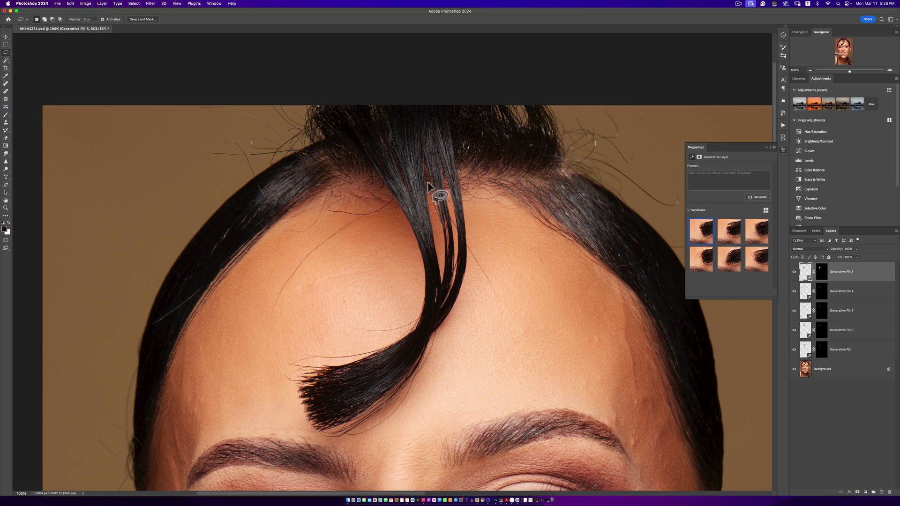
pyautogui.moveTo(428, 185)
pyautogui.mouseDown()
pyautogui.moveTo(427, 234)
pyautogui.moveTo(446, 297)
pyautogui.moveTo(458, 277)
pyautogui.moveTo(455, 206)
pyautogui.moveTo(424, 151)
pyautogui.mouseUp()
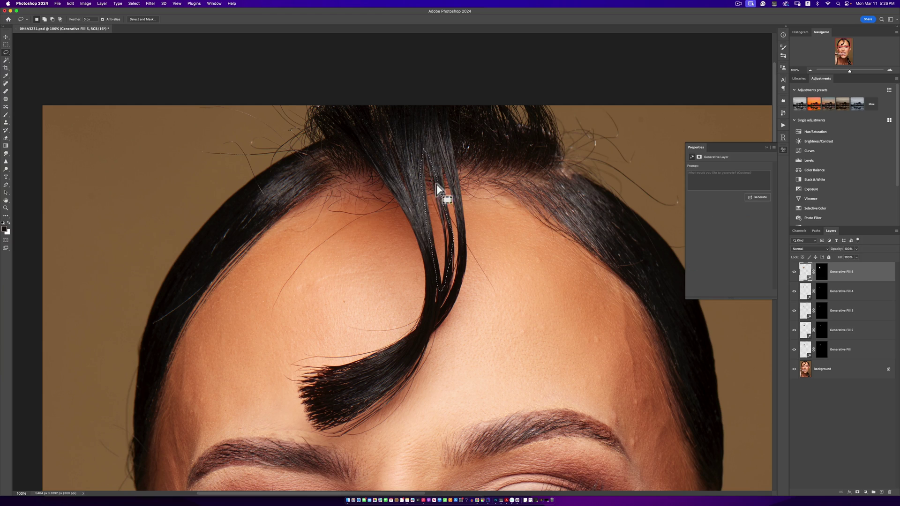
pyautogui.click(757, 197)
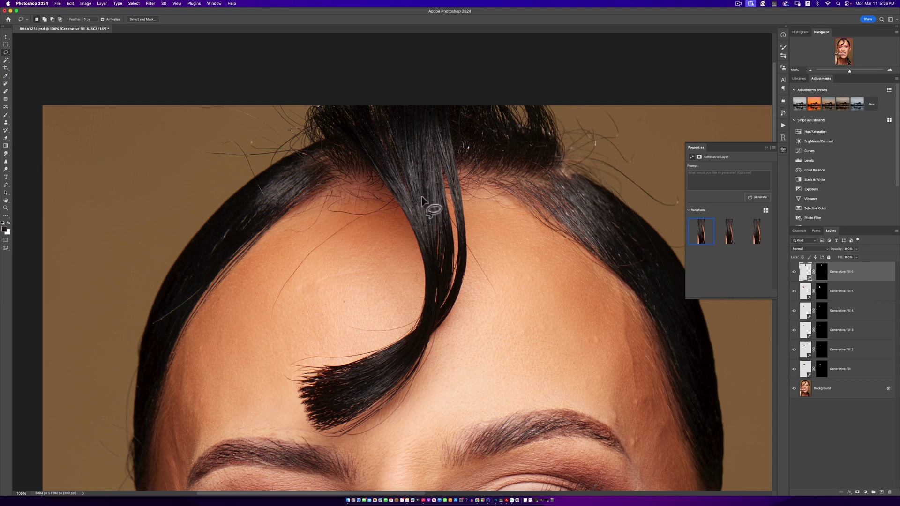
# Generate another fill along the upper strand's split edge and keep the first variation
pyautogui.moveTo(441, 186)
pyautogui.mouseDown()
pyautogui.moveTo(447, 297)
pyautogui.moveTo(456, 201)
pyautogui.mouseUp()
pyautogui.moveTo(457, 201); pyautogui.dragTo(437, 151)
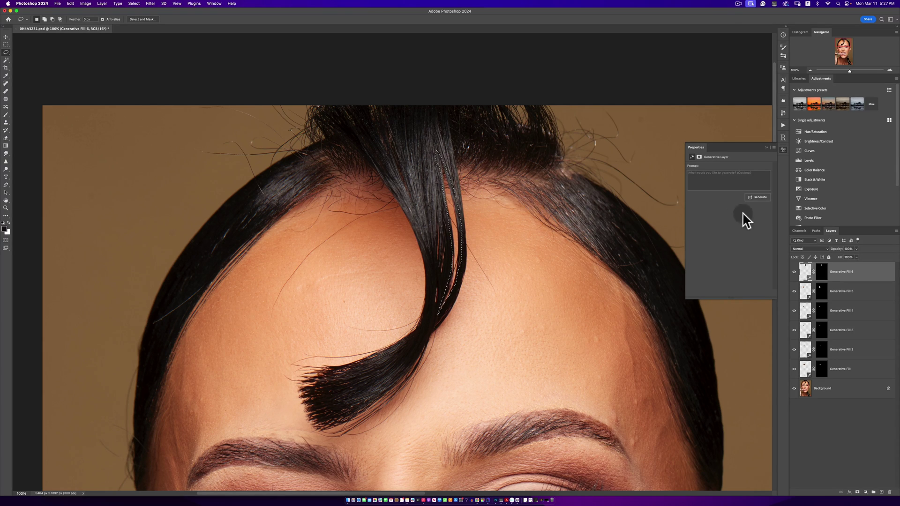
pyautogui.click(761, 196)
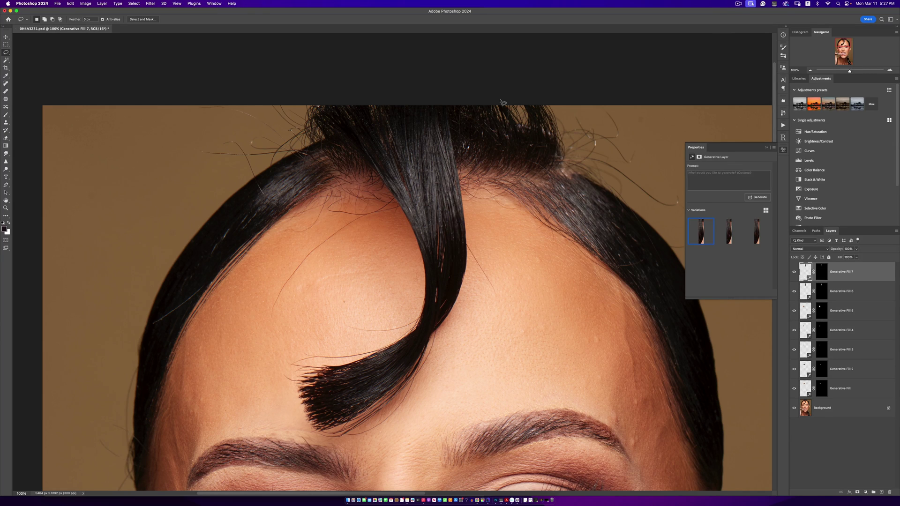
pyautogui.moveTo(702, 232)
pyautogui.click(727, 236)
pyautogui.click(753, 236)
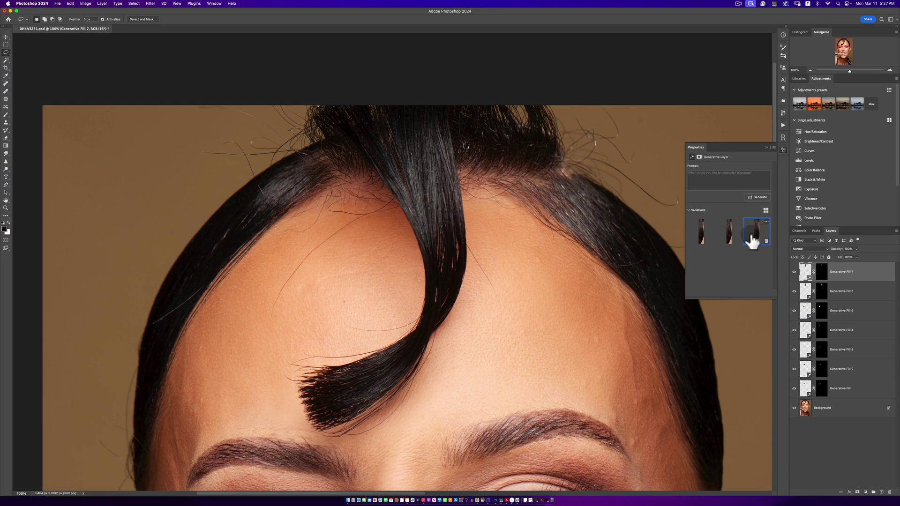
pyautogui.click(722, 236)
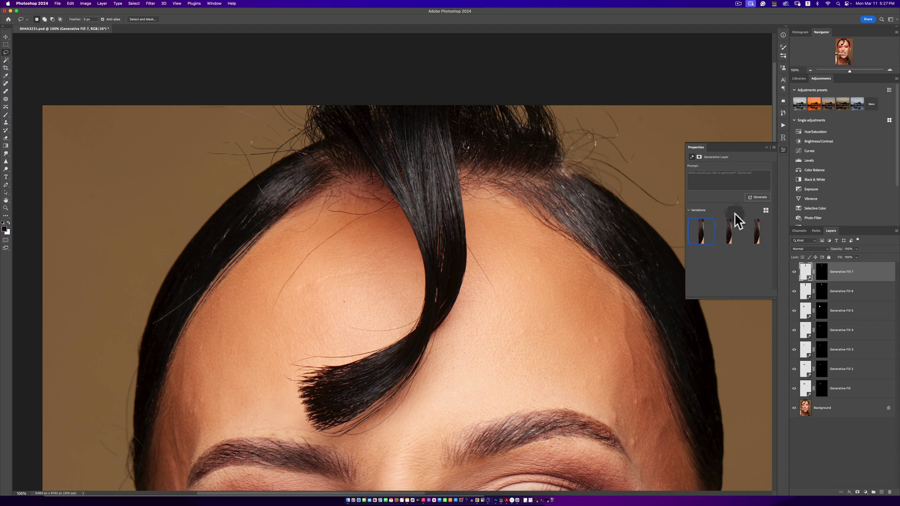
# Regenerate the upper strand fill for six variations and apply the second one
pyautogui.click(758, 197)
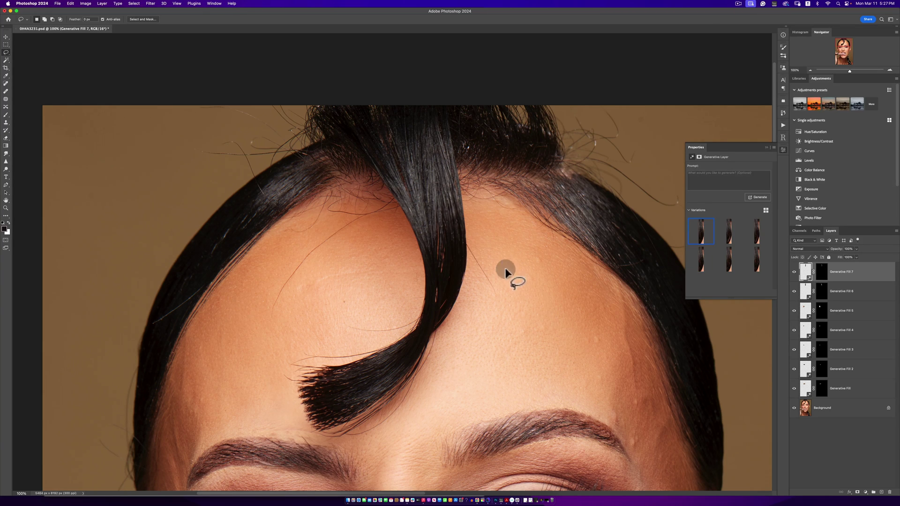
pyautogui.click(727, 242)
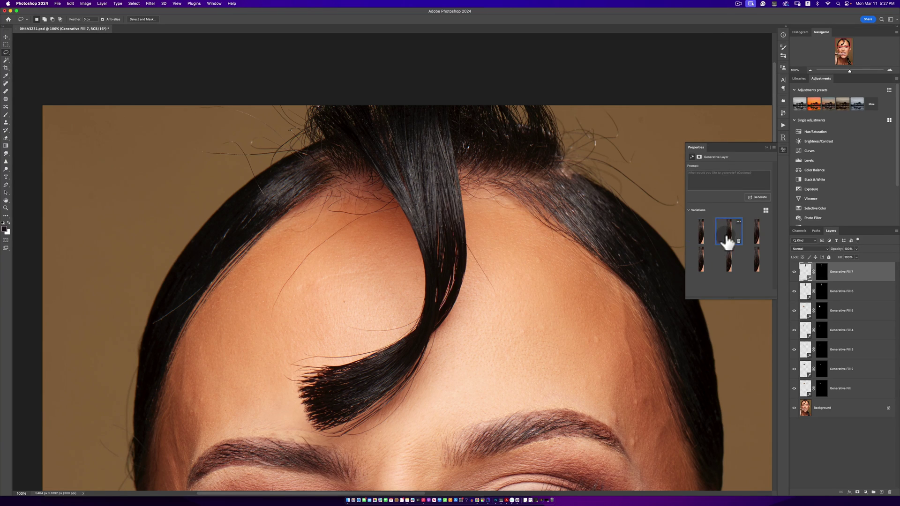